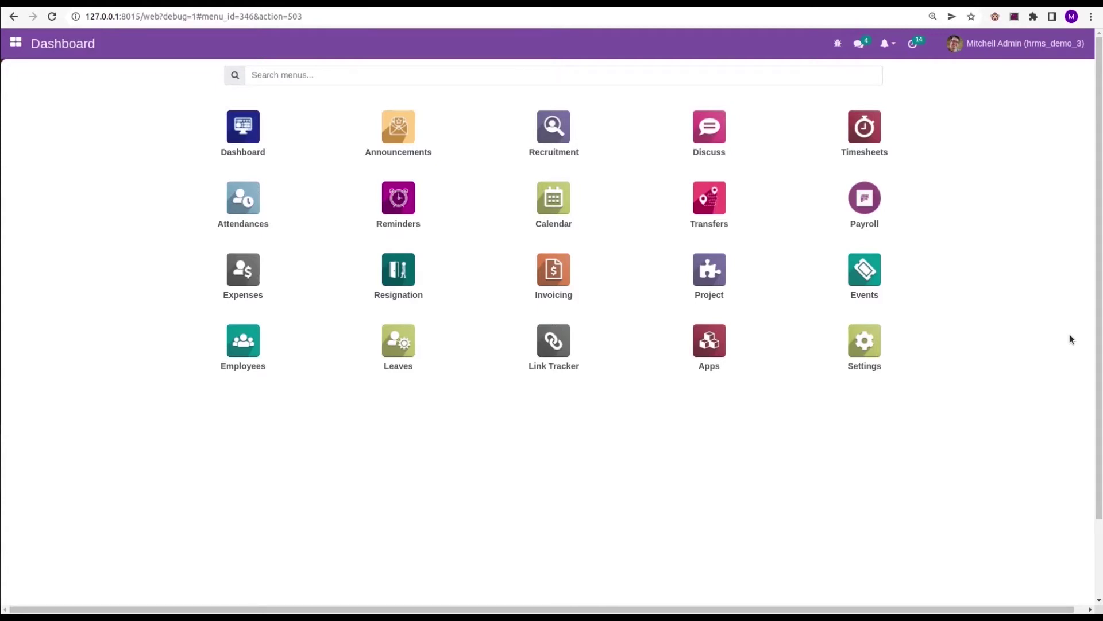
# Step: Search the Apps catalogue for the 'resign' module, then return to the home screen
pyautogui.click(743, 330)
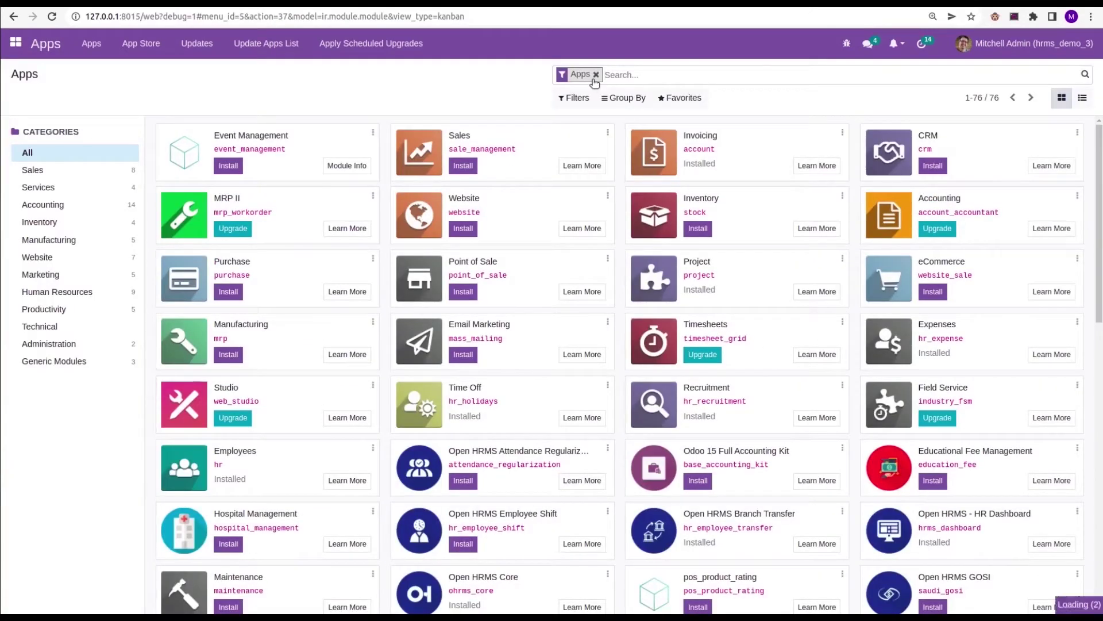
pyautogui.click(594, 75)
pyautogui.write('resig')
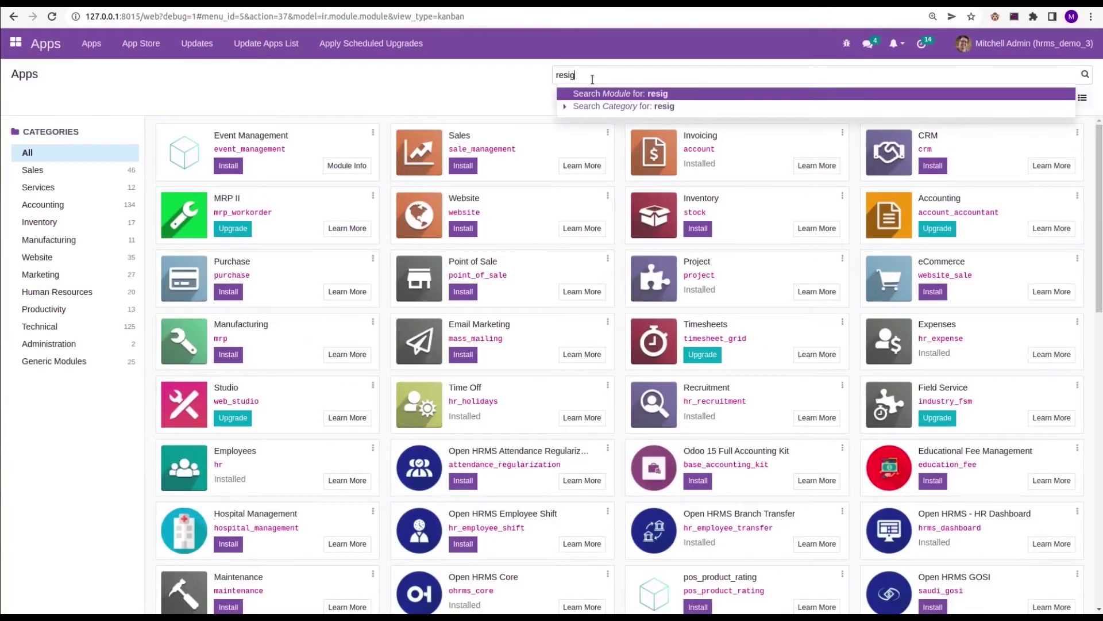
pyautogui.write('n')
pyautogui.press('Return')
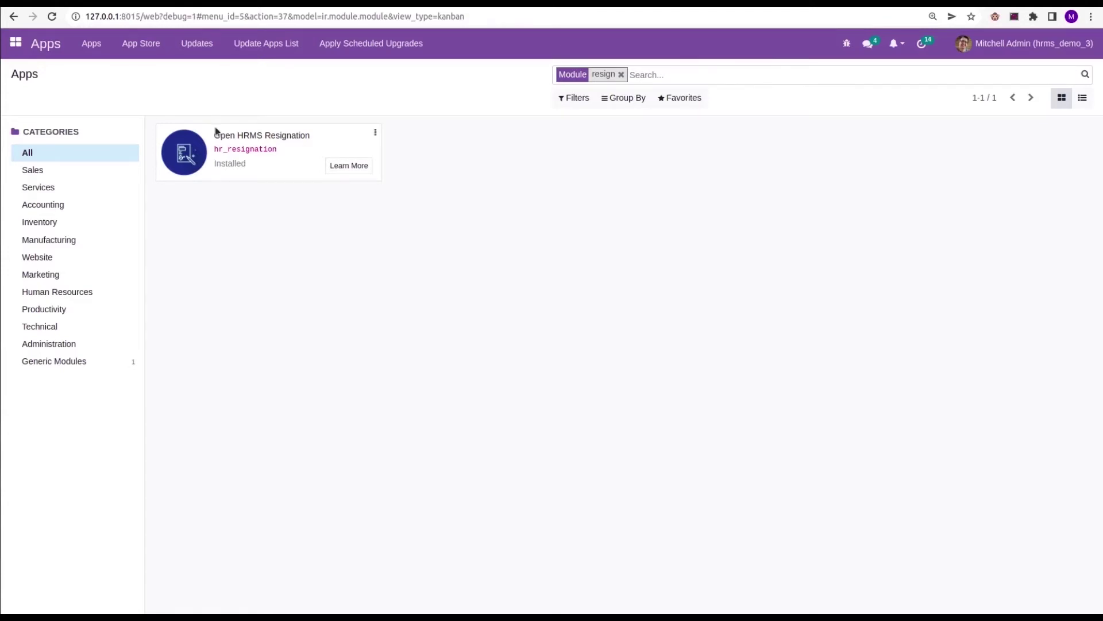
pyautogui.click(16, 42)
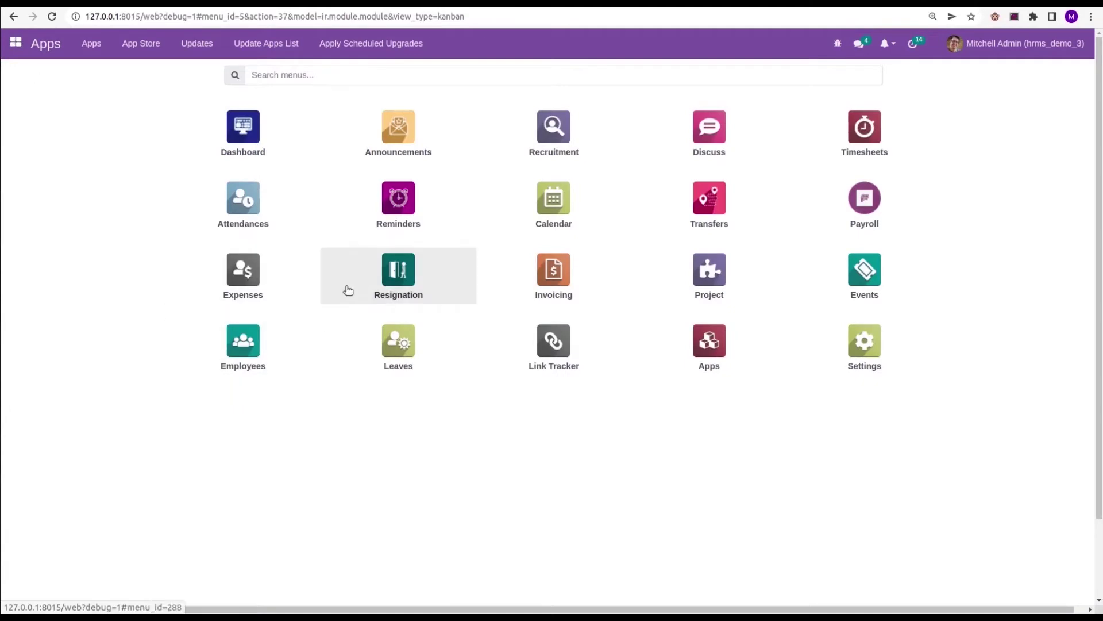
# Step: In the Resignation app, create a new request with employee Abigail Peterson
pyautogui.click(403, 277)
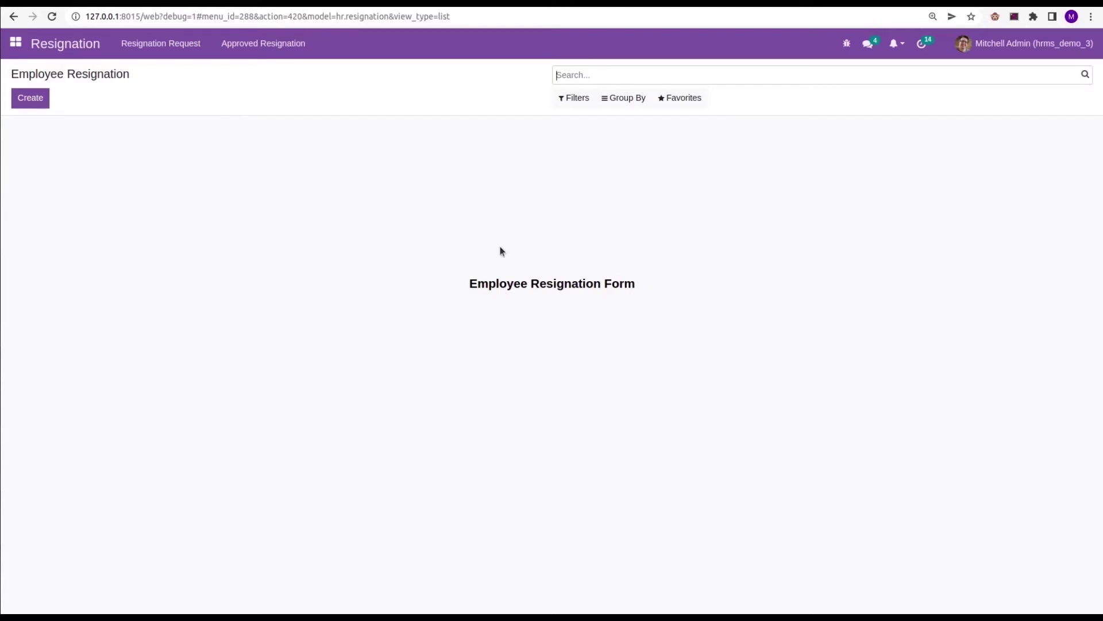
pyautogui.click(23, 95)
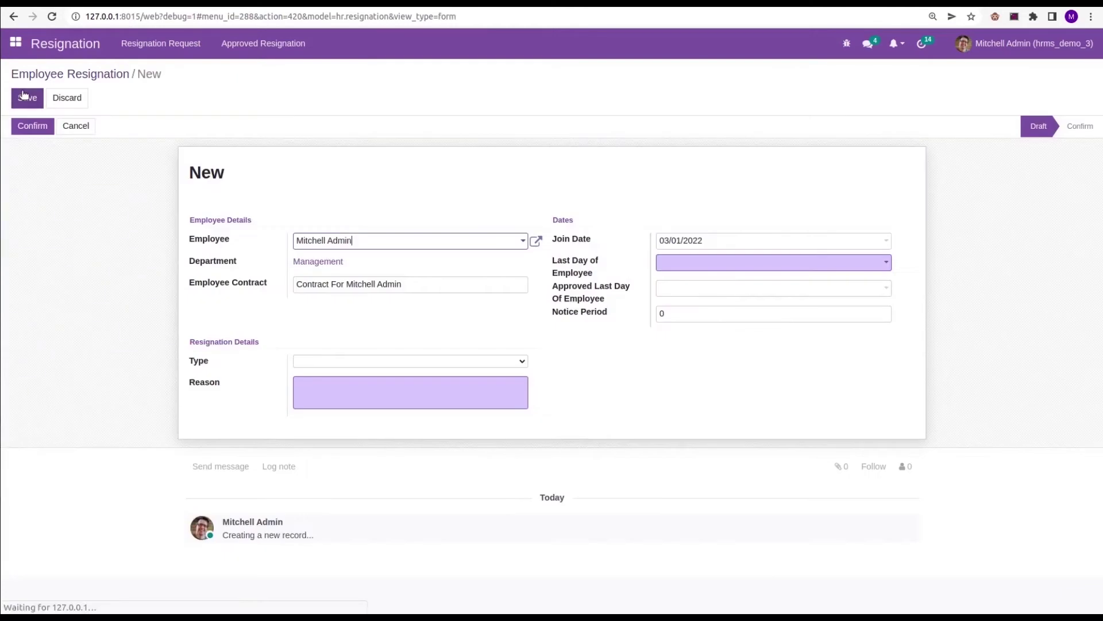
pyautogui.click(361, 241)
pyautogui.press('BackSpace')
pyautogui.press('BackSpace')
pyautogui.press('BackSpace')
pyautogui.press('BackSpace')
pyautogui.press('BackSpace')
pyautogui.press('BackSpace')
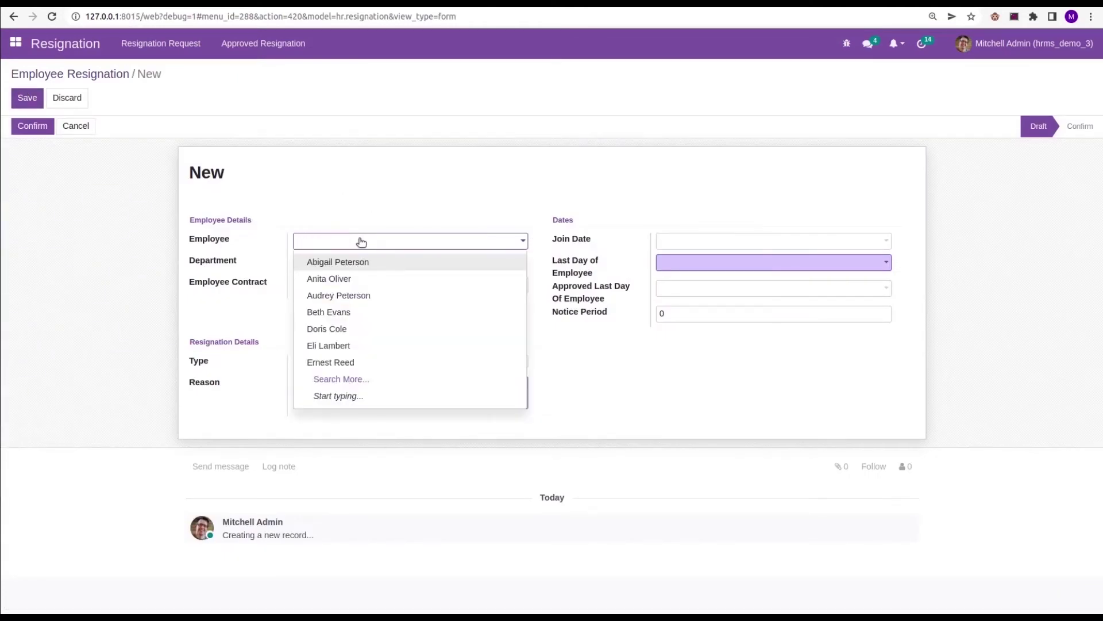
pyautogui.write('Ab')
pyautogui.click(343, 262)
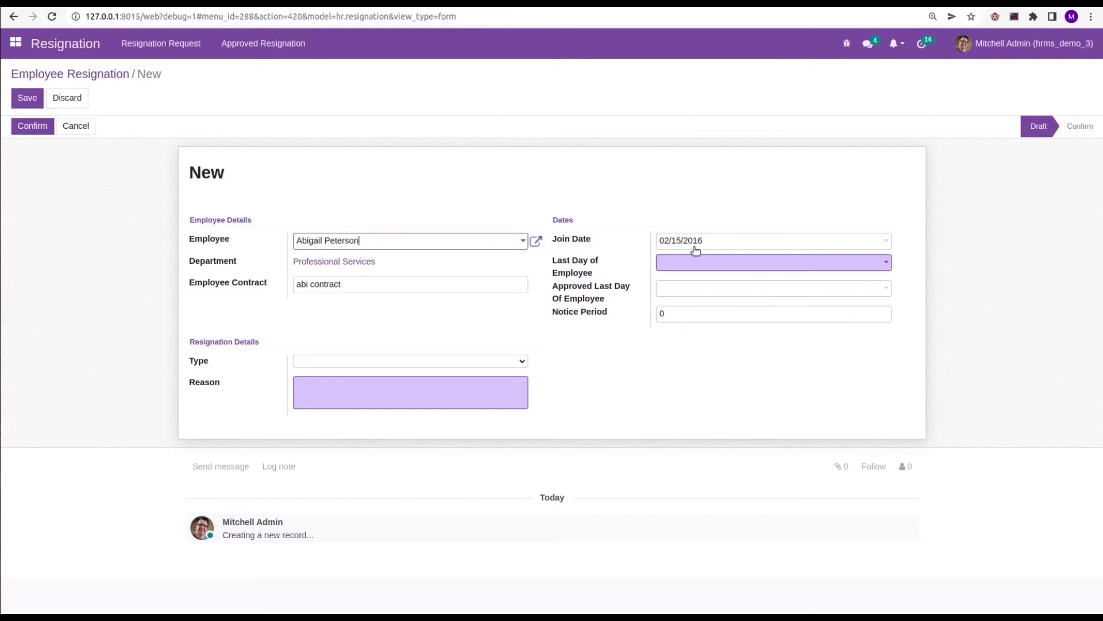
pyautogui.click(735, 262)
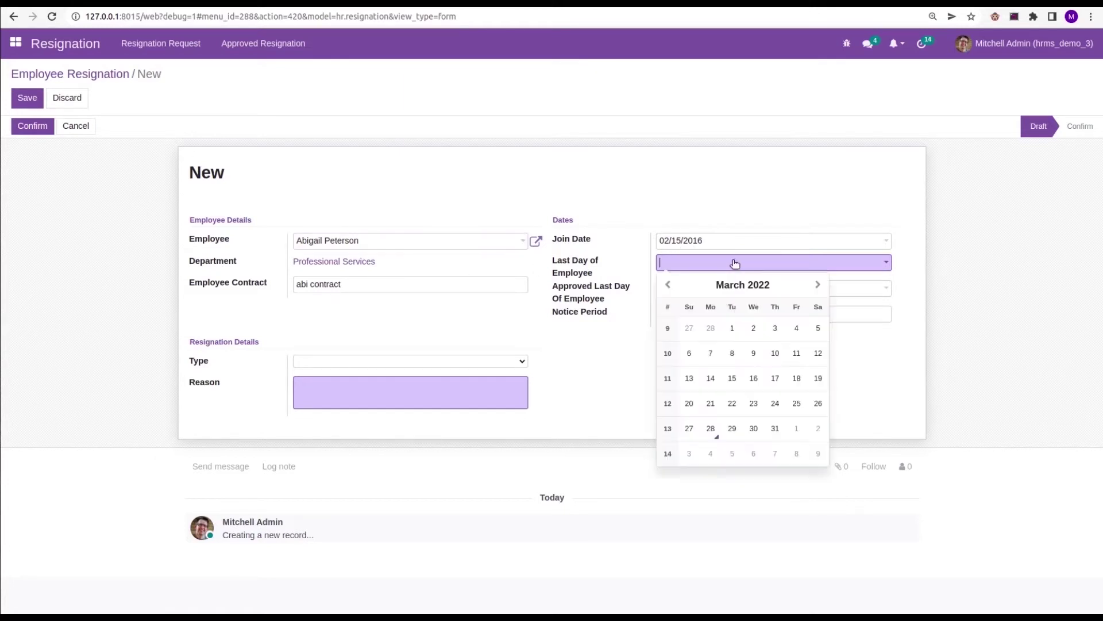
# Step: Set last day 03/31/2022, Normal Resignation, reason 'Personal Reasons', and save as RES001
pyautogui.click(773, 427)
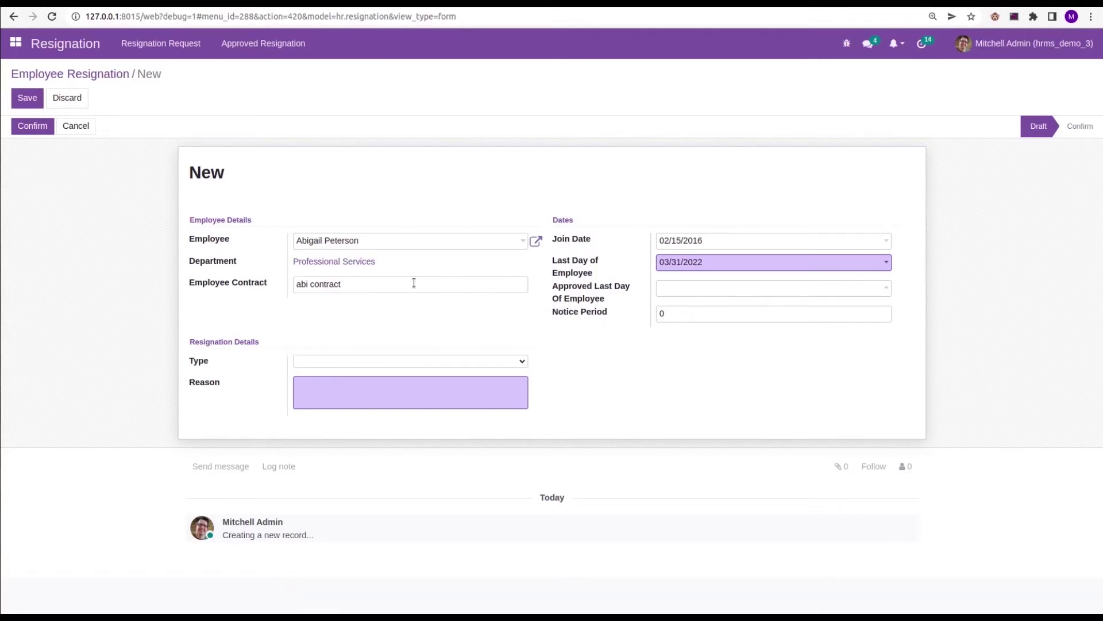
pyautogui.click(322, 360)
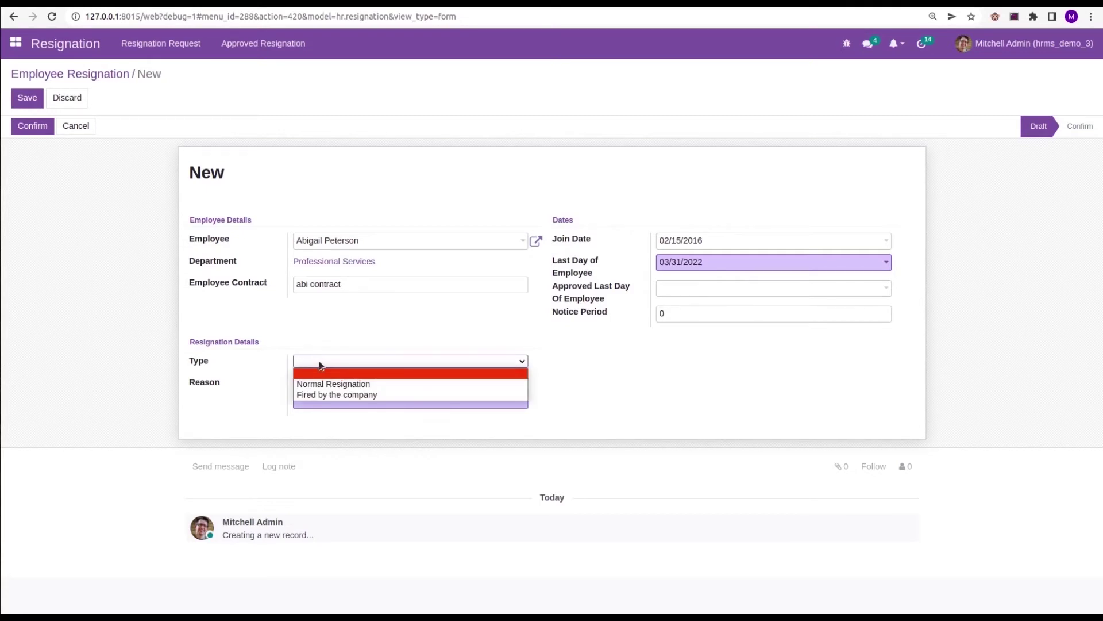
pyautogui.click(311, 383)
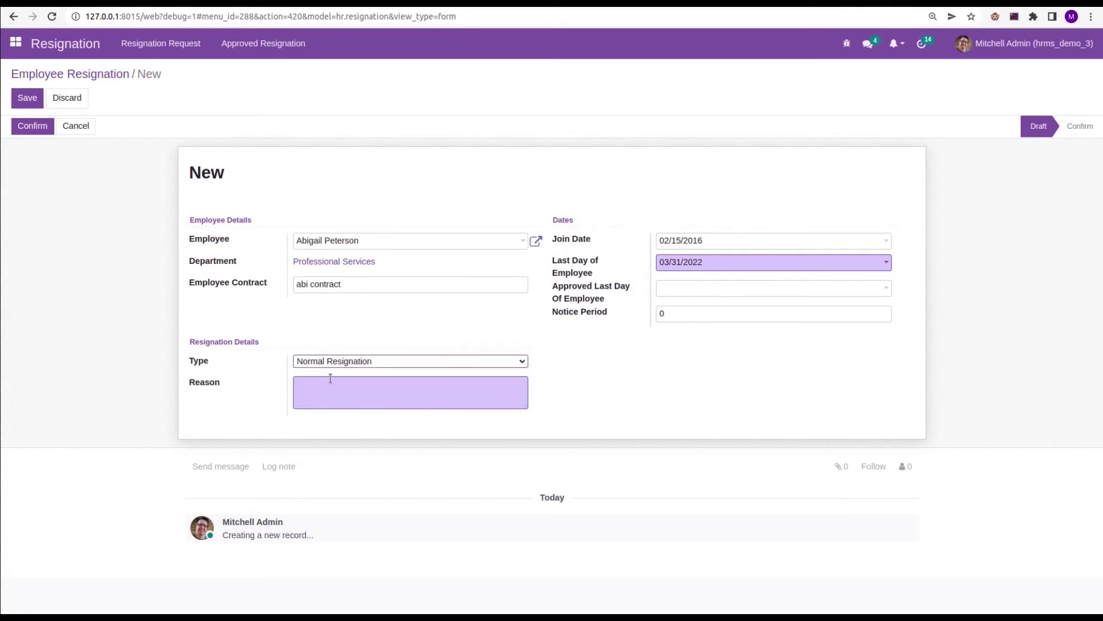
pyautogui.click(328, 384)
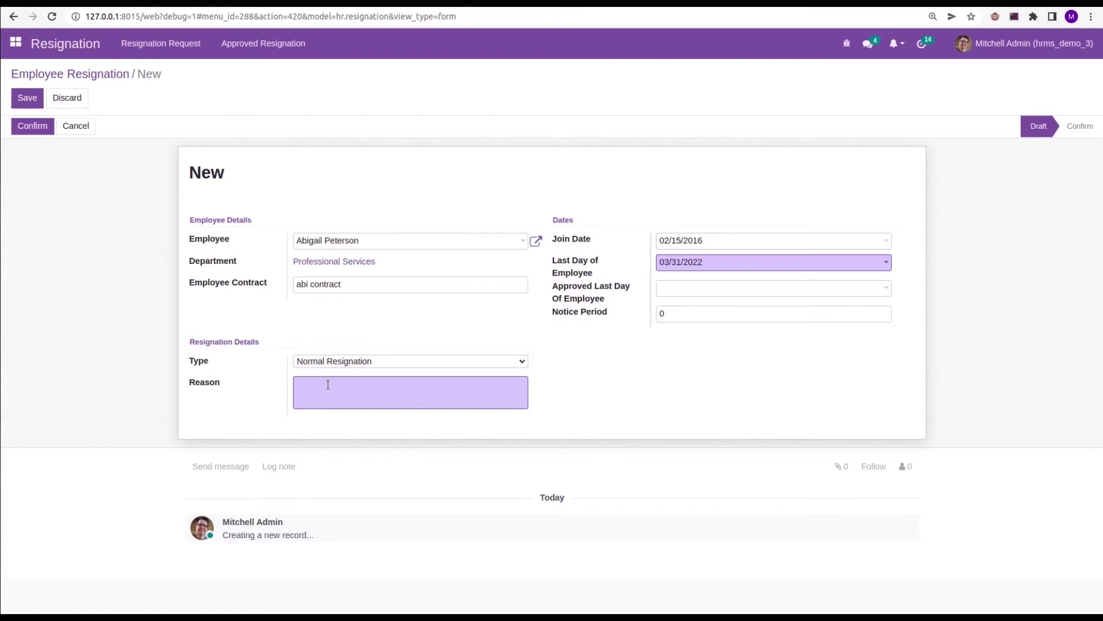
pyautogui.write('Personal Reas')
pyautogui.write('ons')
pyautogui.click(27, 98)
# Step: Confirm resignation request RES001
pyautogui.click(27, 128)
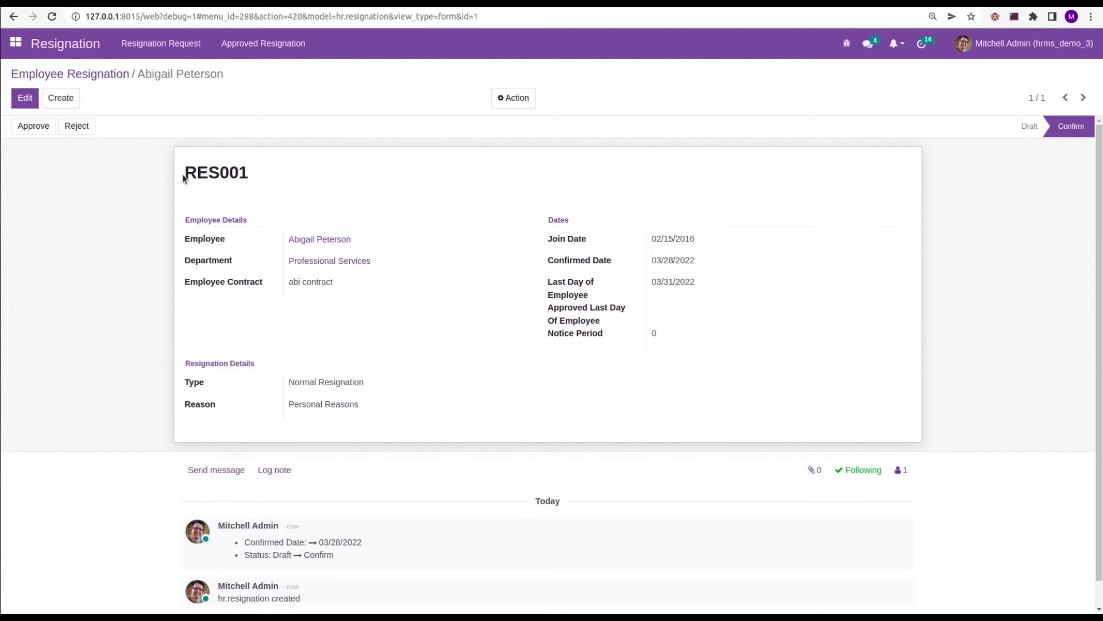
pyautogui.moveTo(183, 179); pyautogui.dragTo(263, 169)
pyautogui.click(329, 171)
pyautogui.click(313, 239)
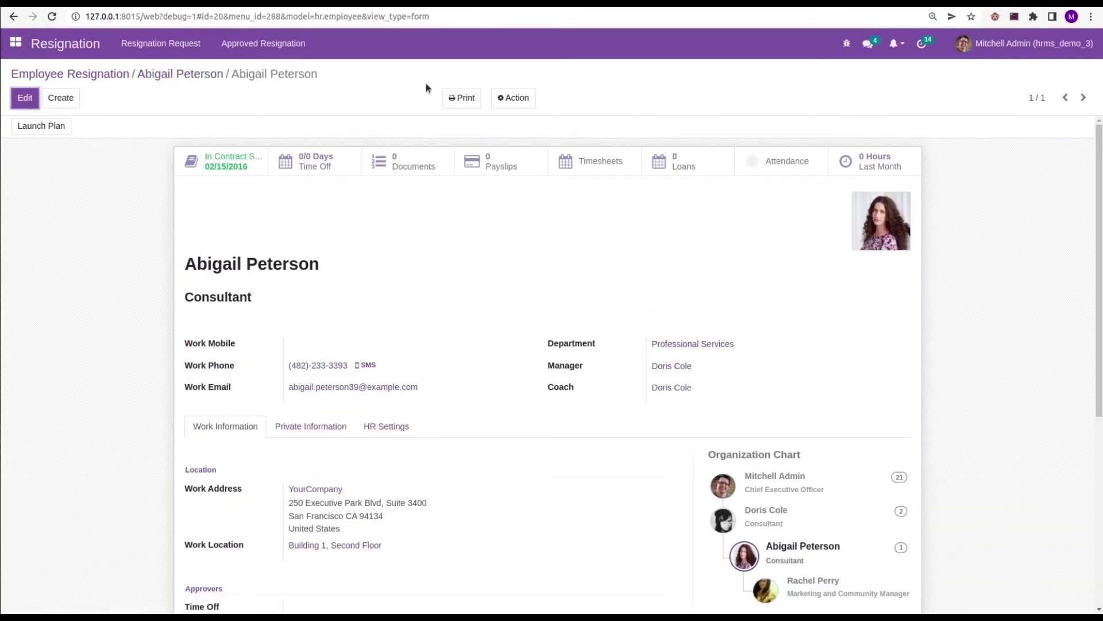
pyautogui.click(230, 158)
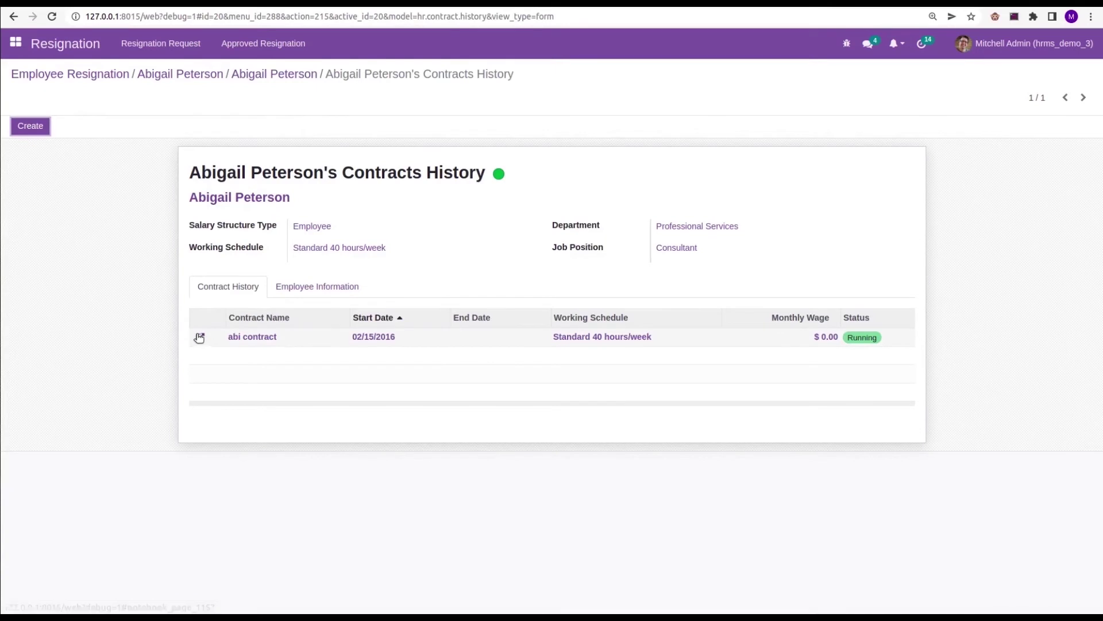
pyautogui.click(200, 337)
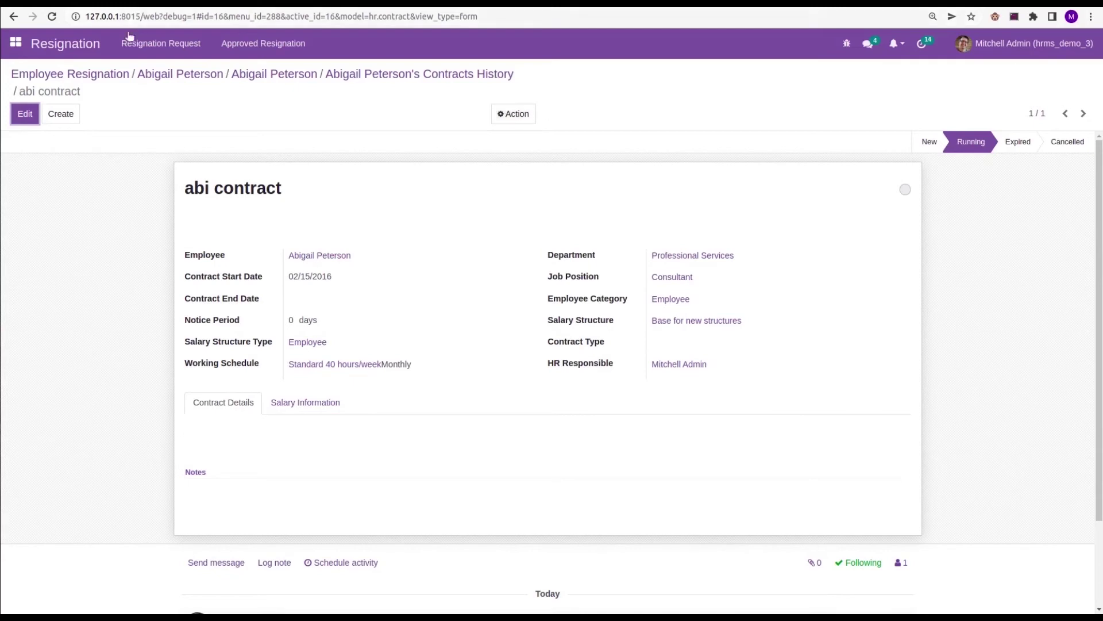
# Step: Approve RES001 from the resignation list, then show the approved resignations list
pyautogui.click(85, 73)
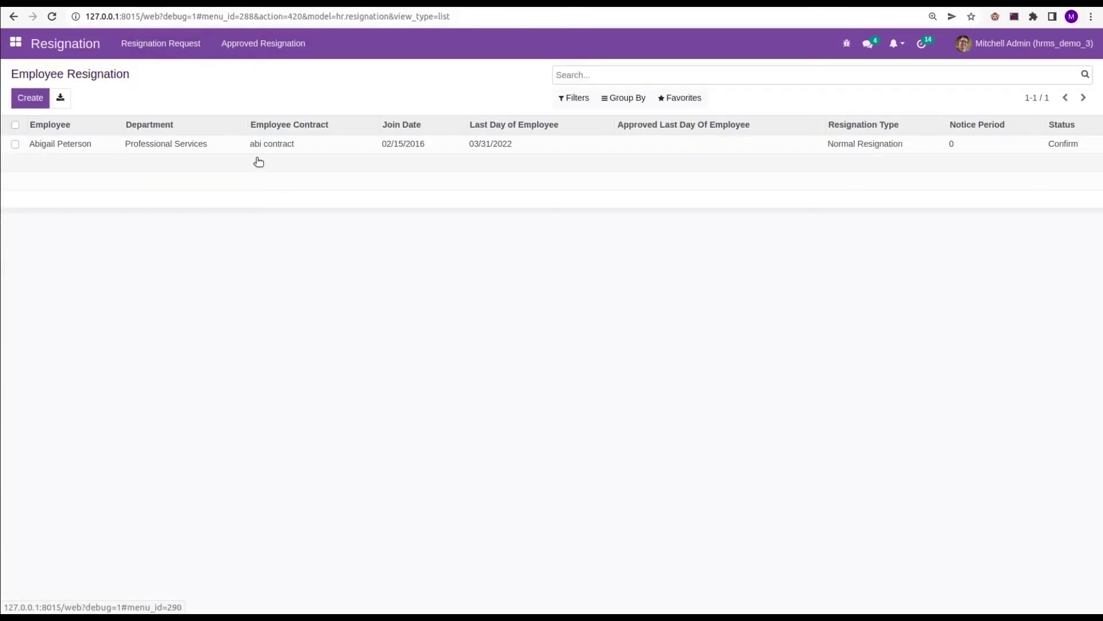
pyautogui.click(208, 150)
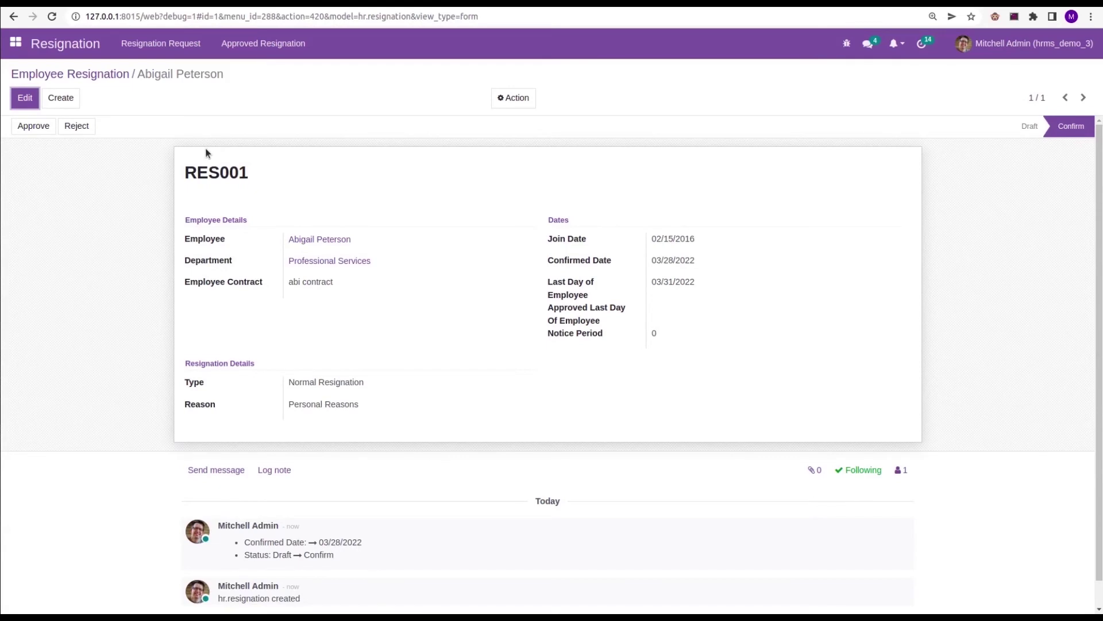
pyautogui.click(27, 127)
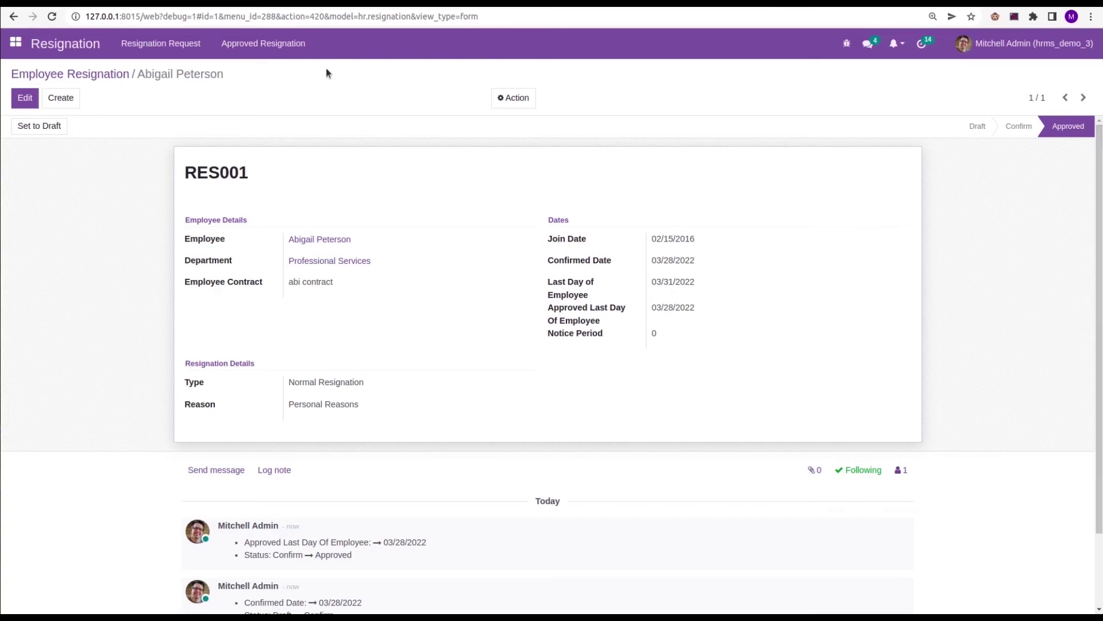
pyautogui.click(256, 43)
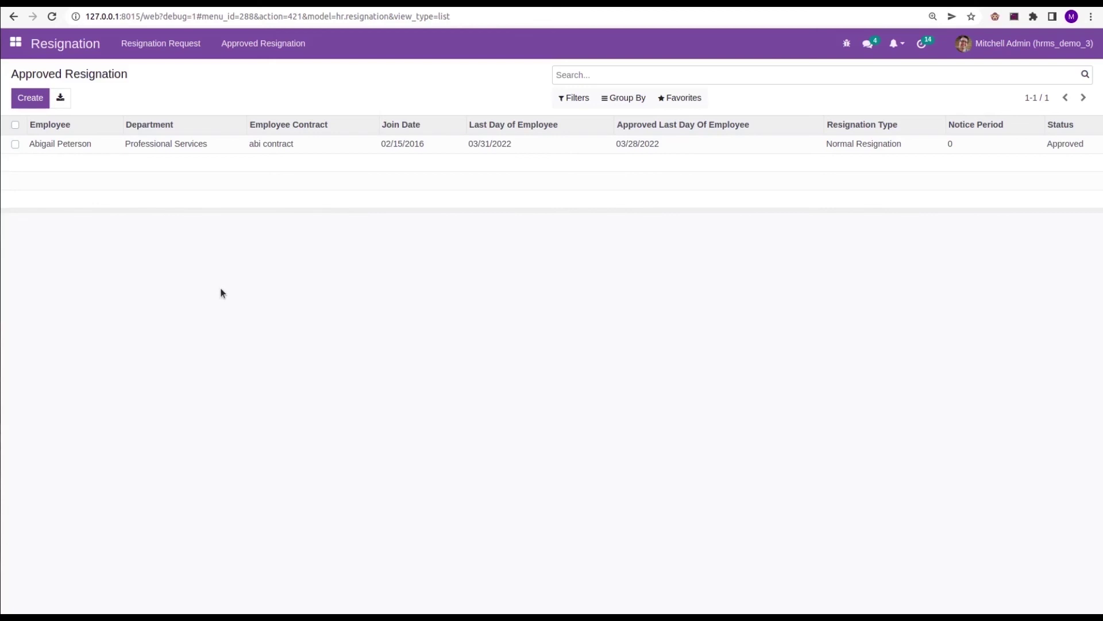
# Step: Return to the Odoo apps home screen from the approved resignations list
pyautogui.click(15, 42)
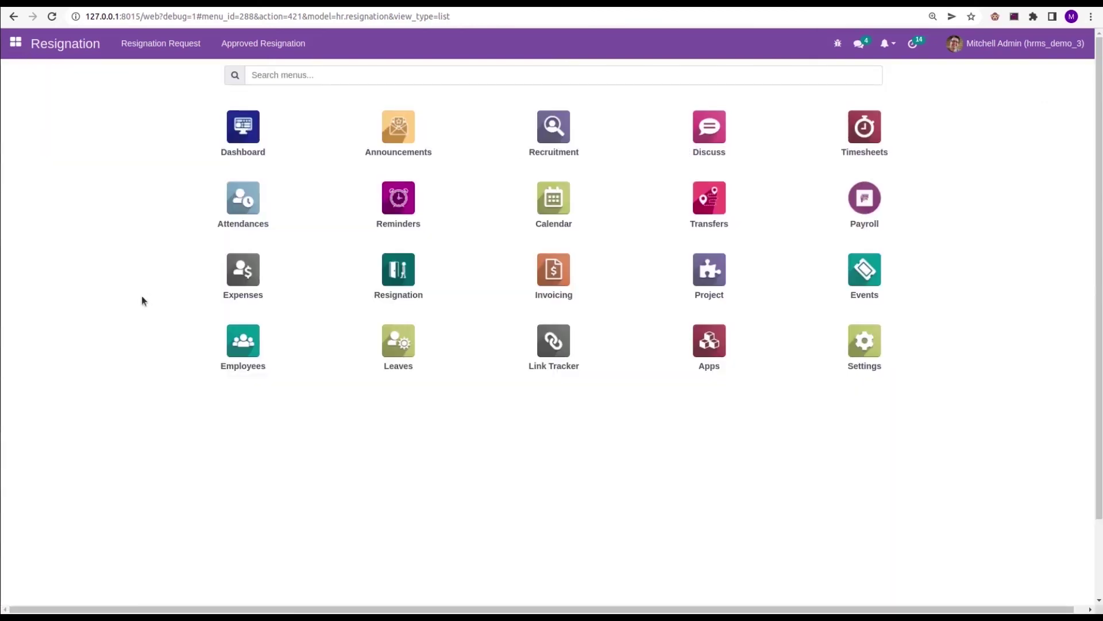